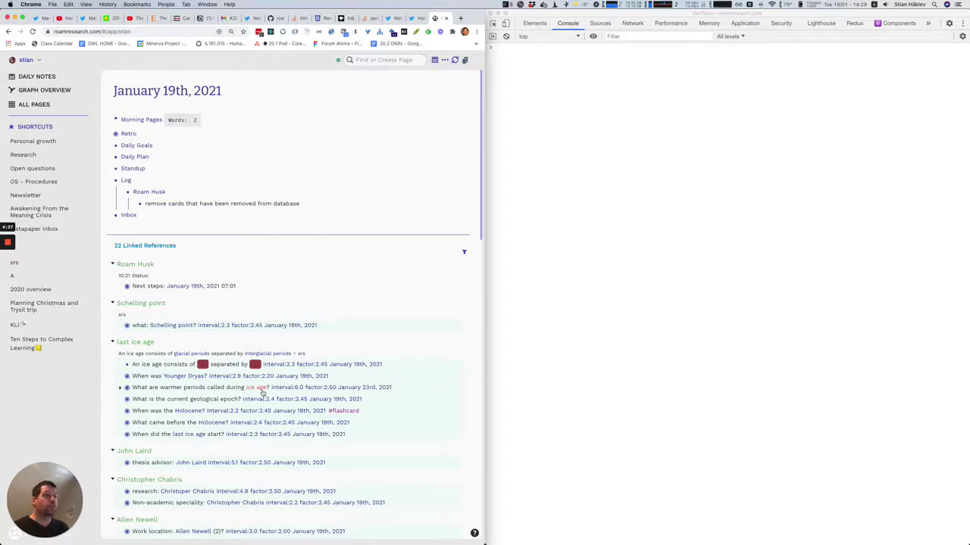
- Leave the Daily Plan block and launch the Roam Husk review on the ice-age card
{"action": "left_click", "coordinate": [370, 156]}
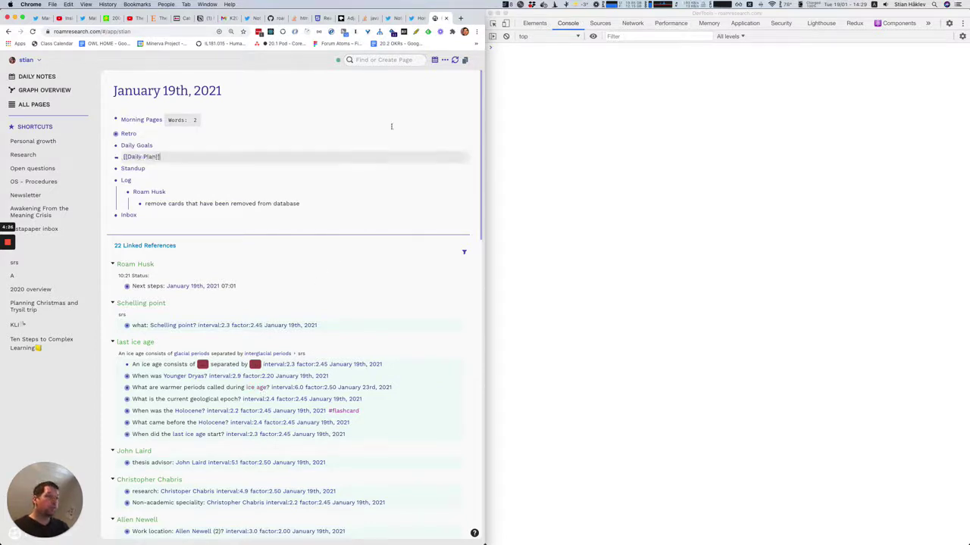
{"action": "left_click", "coordinate": [423, 97]}
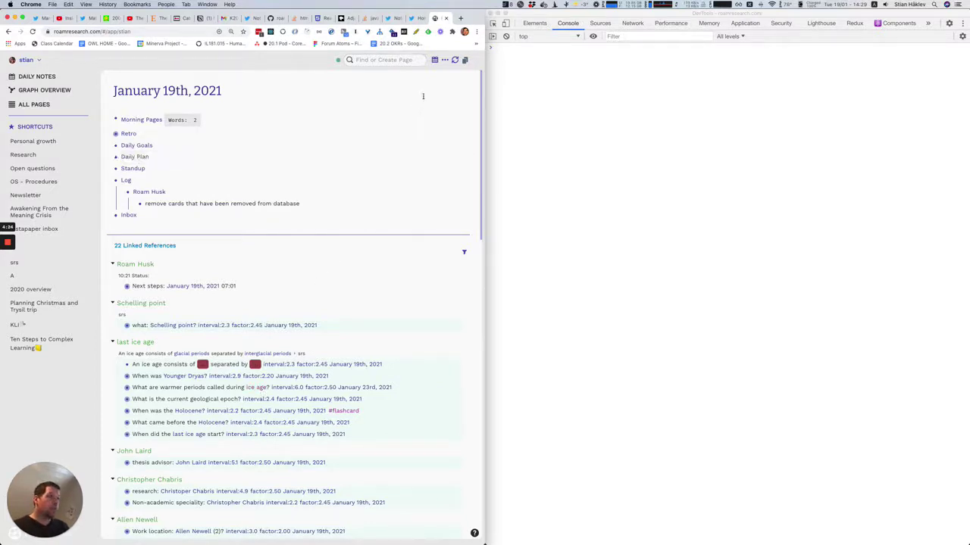
{"action": "left_click", "coordinate": [466, 61]}
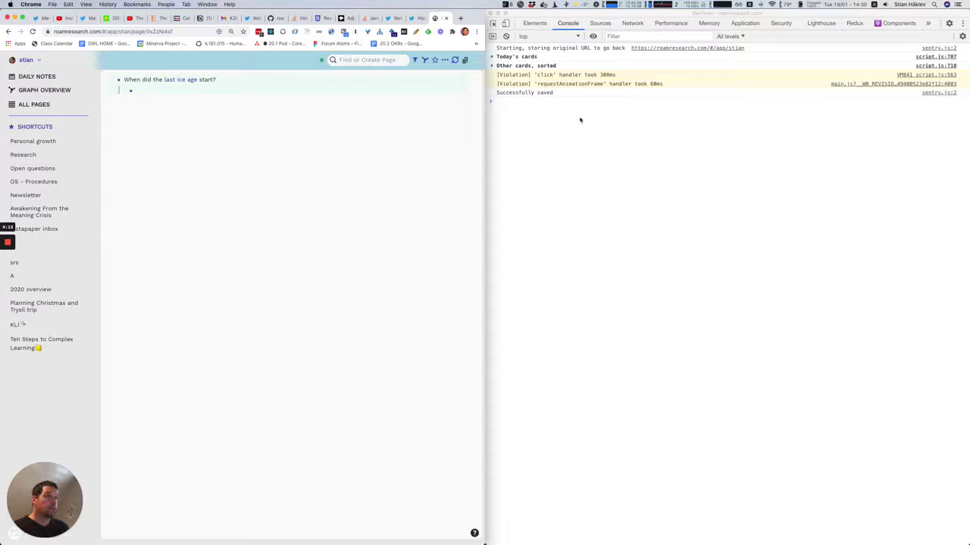
{"action": "left_click", "coordinate": [492, 59]}
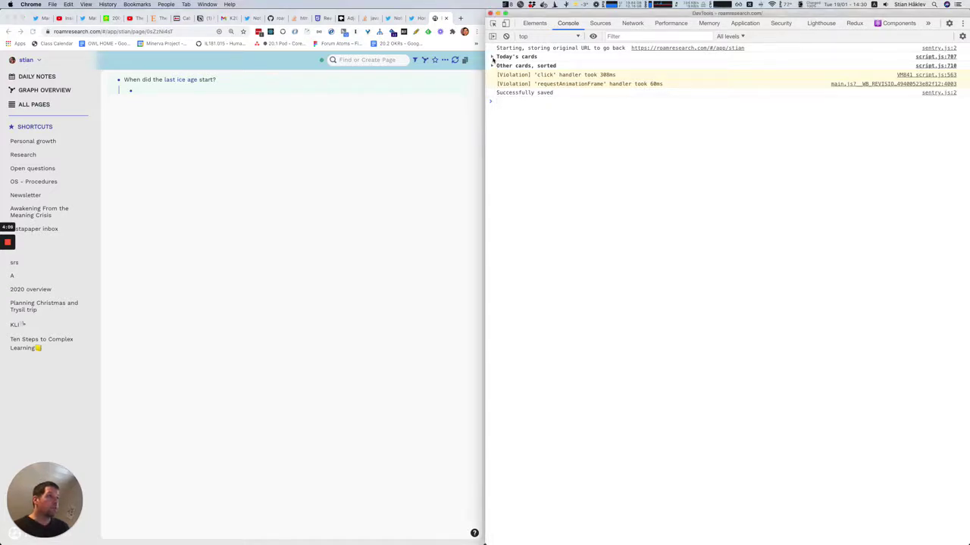
{"action": "left_click", "coordinate": [493, 57]}
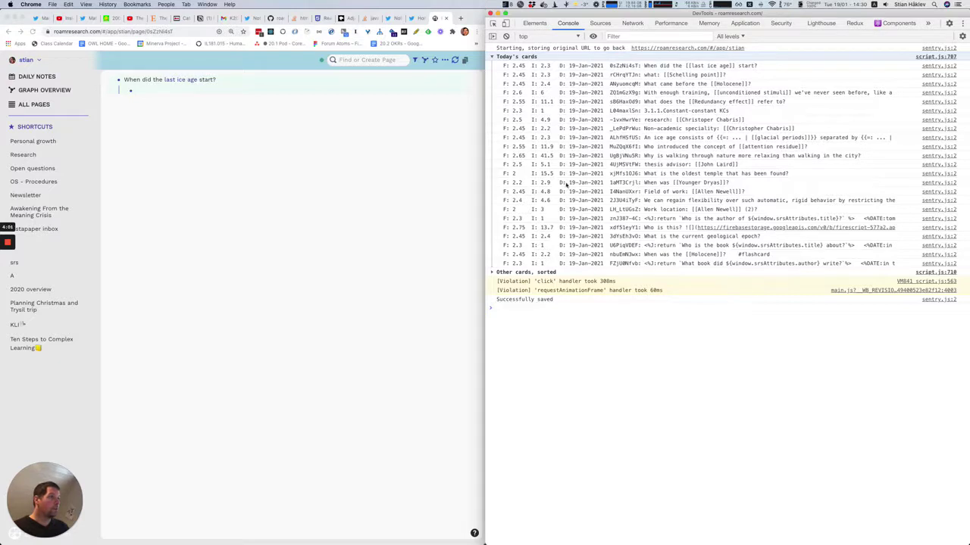
{"action": "left_click", "coordinate": [492, 272]}
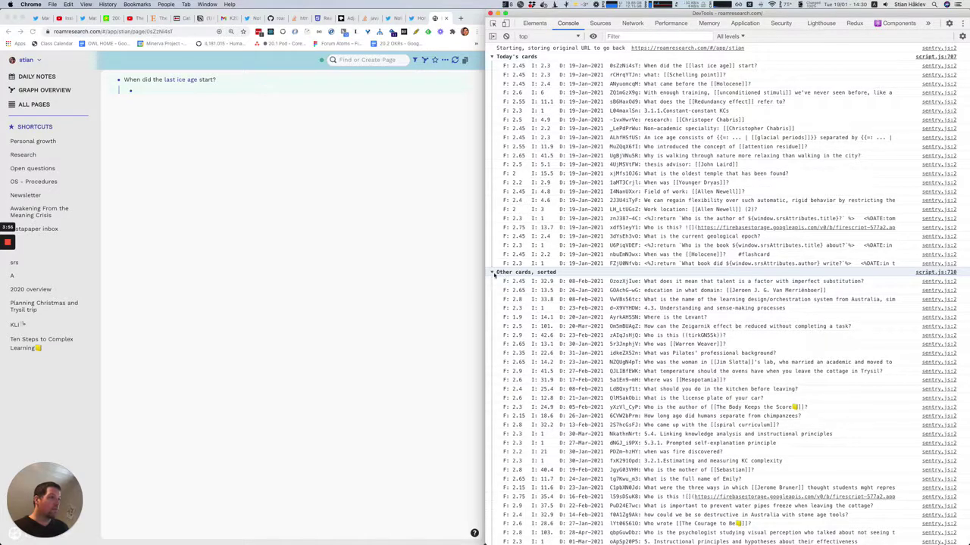
{"action": "scroll", "coordinate": [509, 269], "scroll_direction": "down", "scroll_amount": 5}
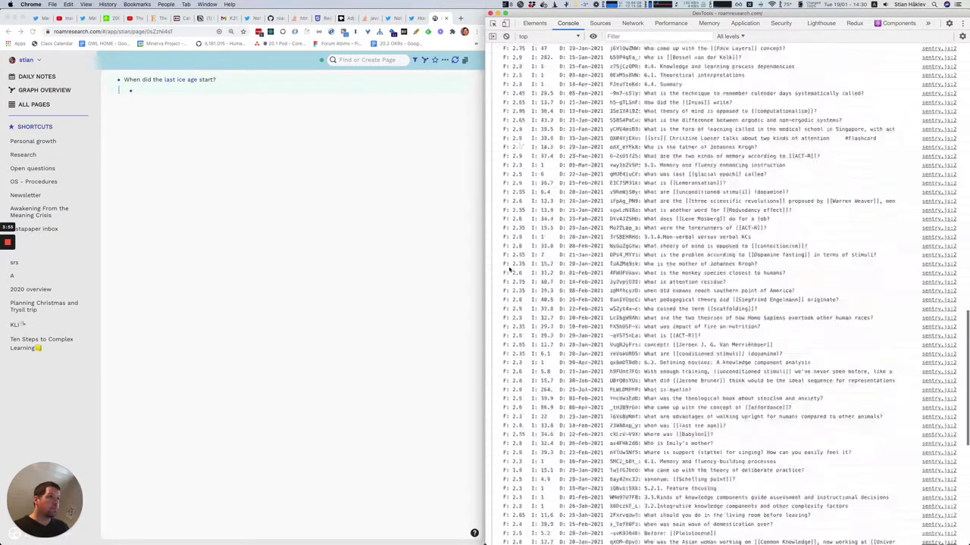
{"action": "scroll", "coordinate": [508, 268], "scroll_direction": "up", "scroll_amount": 5}
{"action": "left_click", "coordinate": [492, 272]}
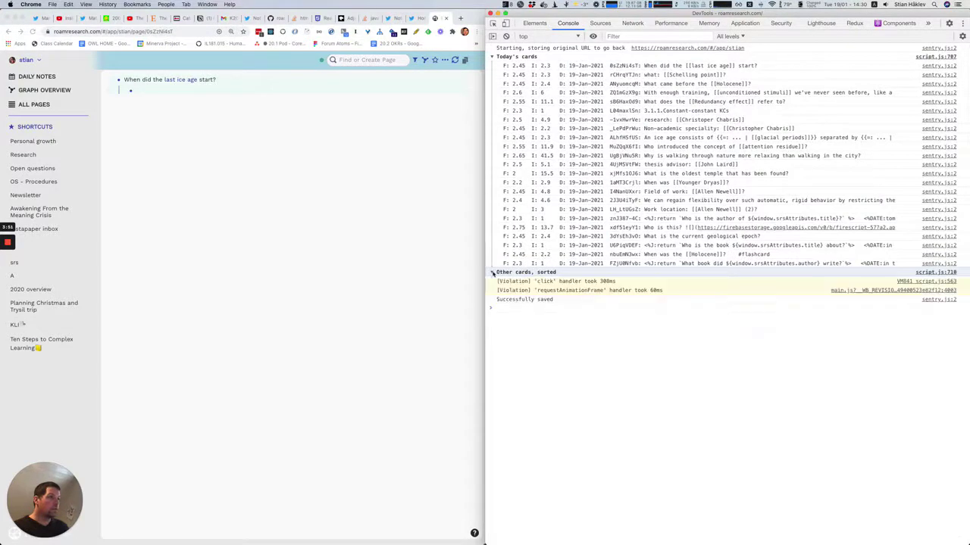
{"action": "left_click", "coordinate": [493, 57]}
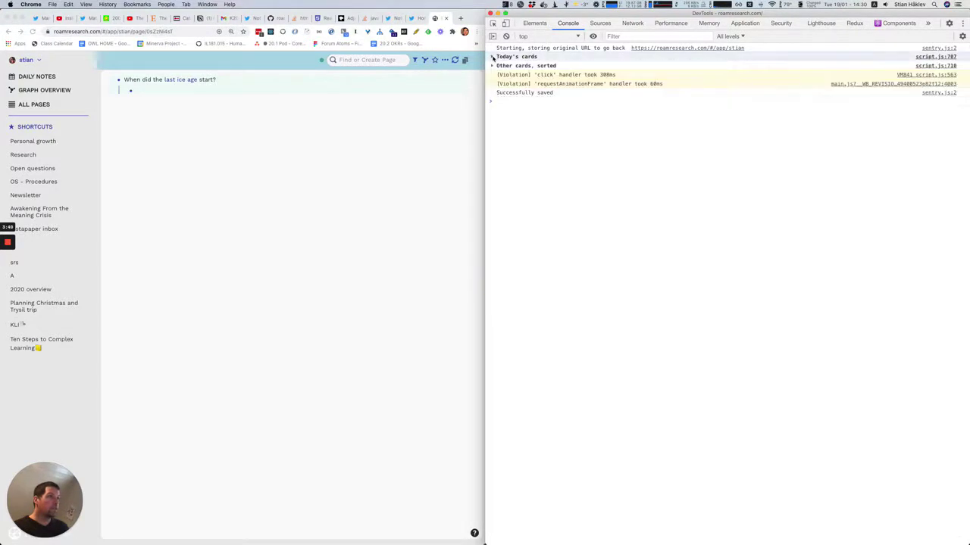
- Reveal the answer 115,000 BP and grade the ice-age card 3, ending the review
{"action": "left_click", "coordinate": [140, 126]}
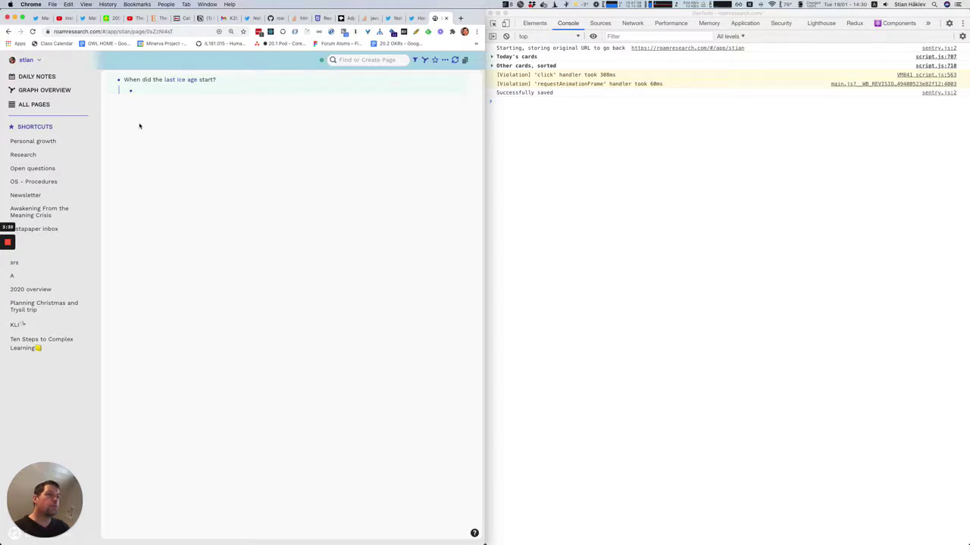
{"action": "type", "text": "115,000 BP"}
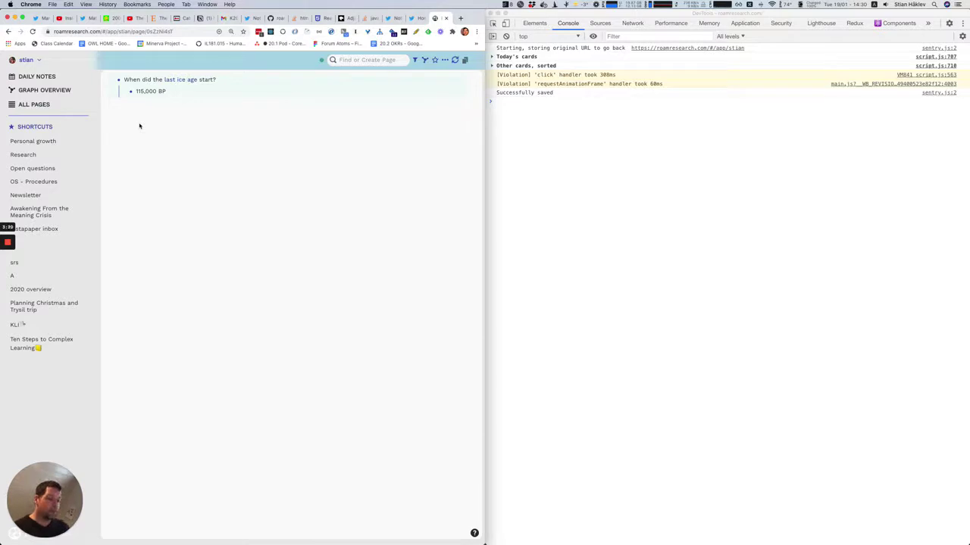
{"action": "key", "text": "3"}
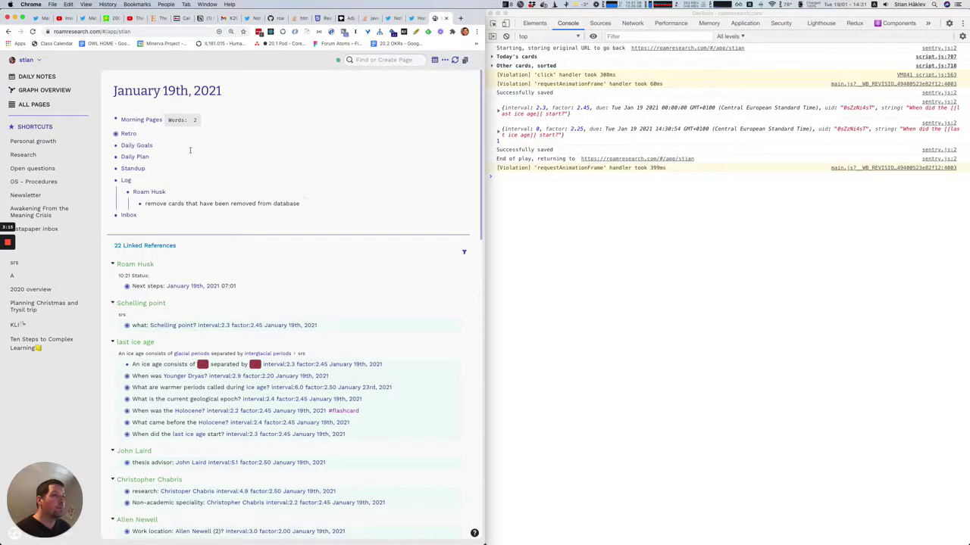
- Start a new review, grade the ice-age, Schelling point and Holocene cards, then download a backup
{"action": "left_click", "coordinate": [466, 61]}
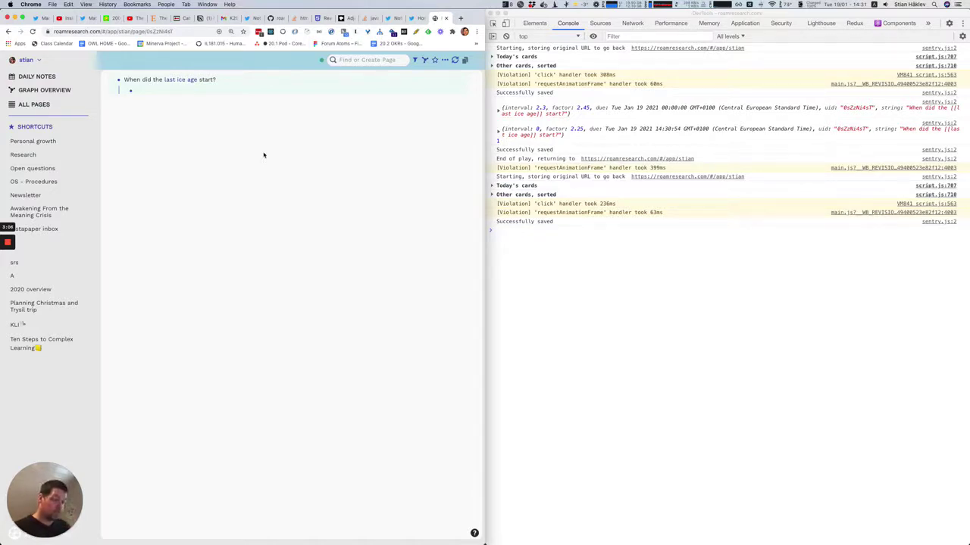
{"action": "key", "text": "f"}
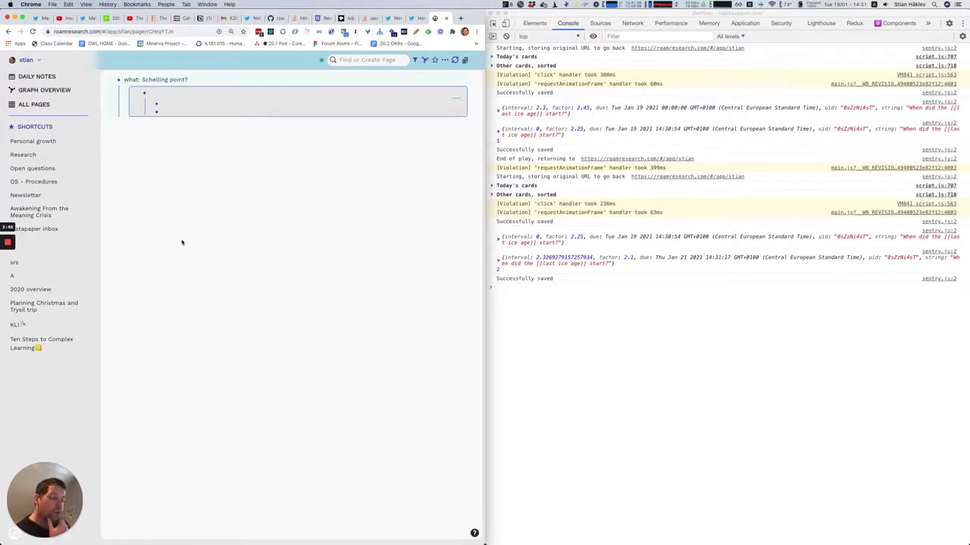
{"action": "key", "text": "3"}
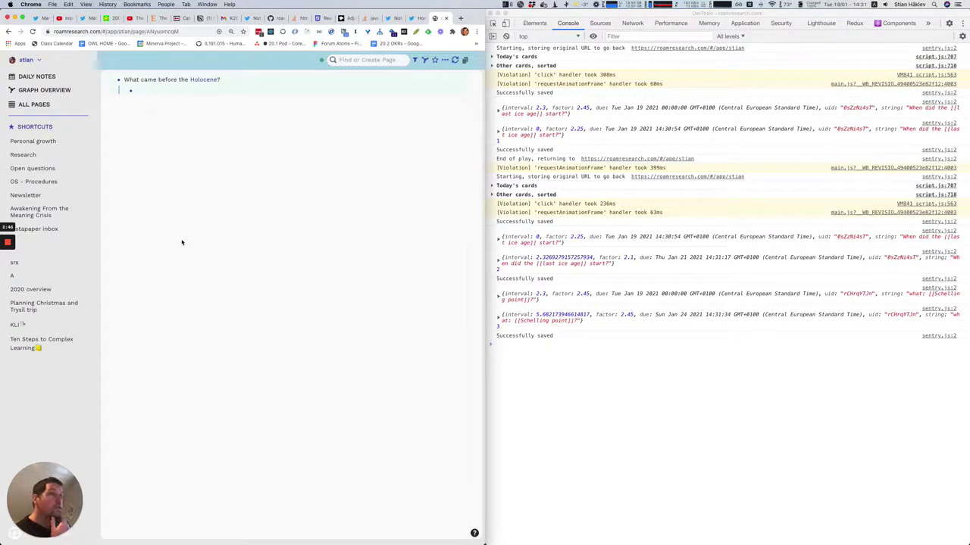
{"action": "key", "text": "space"}
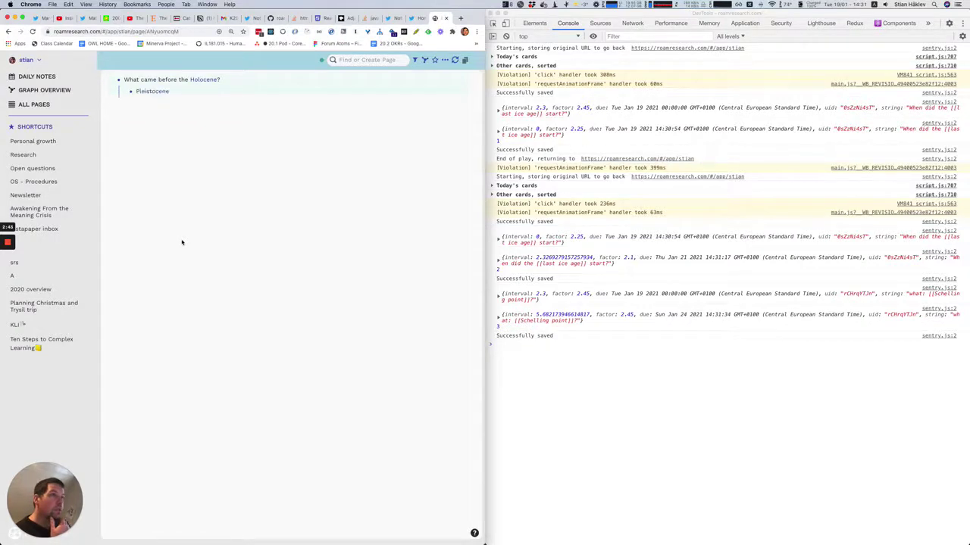
{"action": "key", "text": "3"}
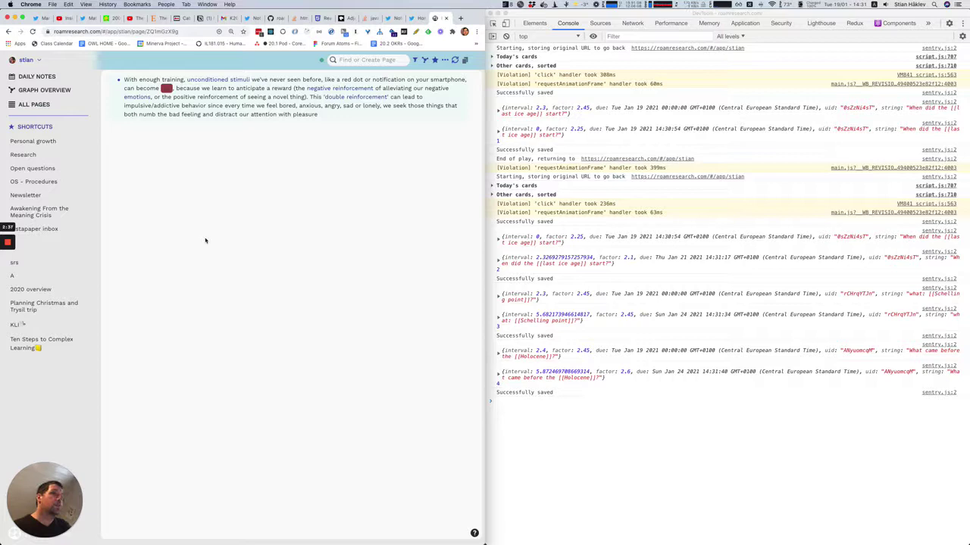
{"action": "key", "text": "ctrl+shift+d"}
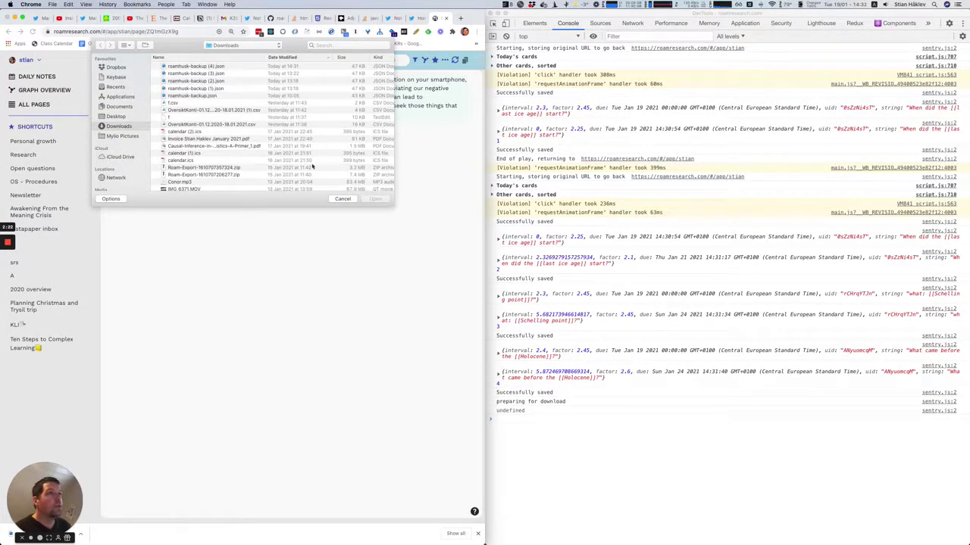
- Cancel the file-open sheet to return to the January 19th, 2021 daily page
{"action": "left_click", "coordinate": [334, 200]}
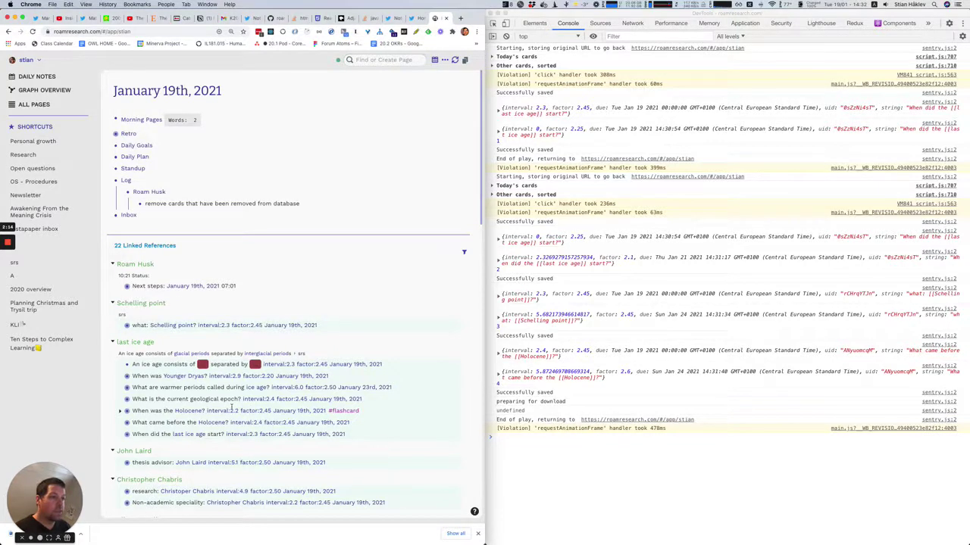
- Add a log note below the entry: 'today I learnt that we can run cars on hydrogen'
{"action": "left_click", "coordinate": [186, 203]}
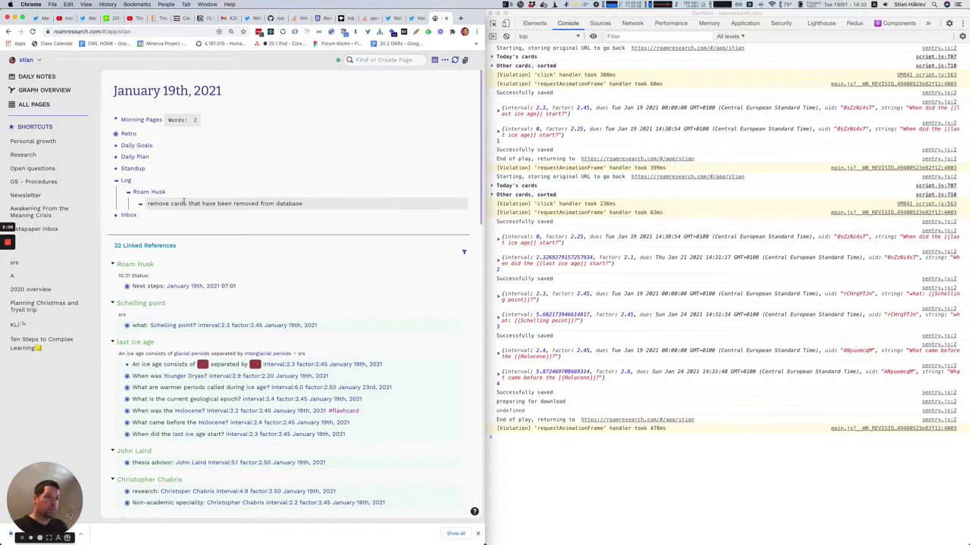
{"action": "key", "text": "Return"}
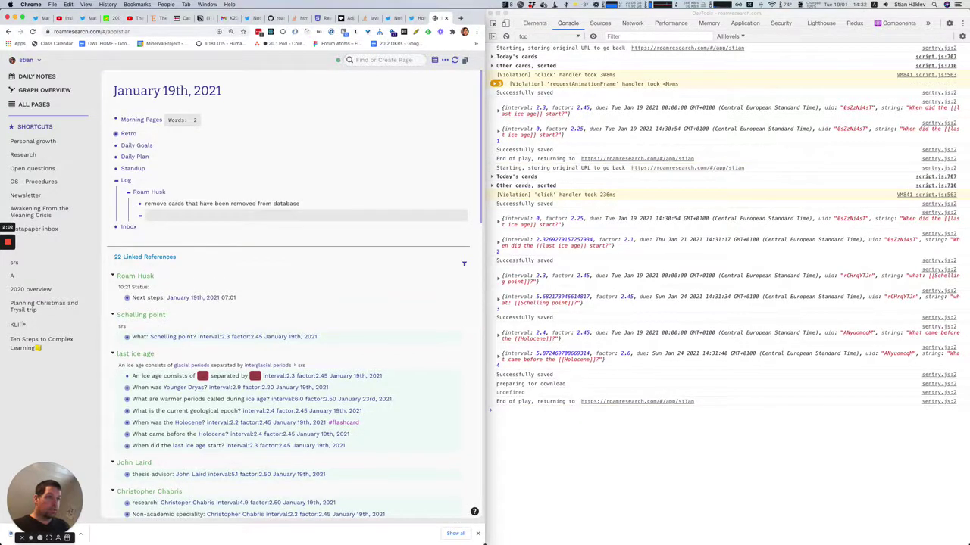
{"action": "type", "text": "today I learnt that we cna"}
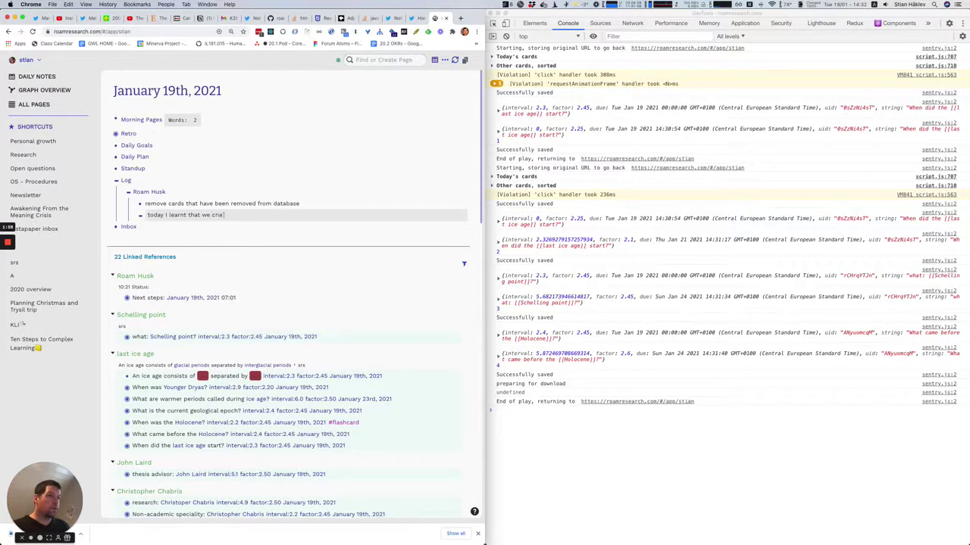
{"action": "key", "text": "BackSpace"}
{"action": "key", "text": "BackSpace"}
{"action": "type", "text": "an run cars n hydr"}
{"action": "key", "text": "BackSpace"}
{"action": "key", "text": "BackSpace"}
{"action": "key", "text": "BackSpace"}
{"action": "key", "text": "BackSpace"}
{"action": "key", "text": "BackSpace"}
{"action": "key", "text": "BackSpace"}
{"action": "type", "text": "on hydrogen"}
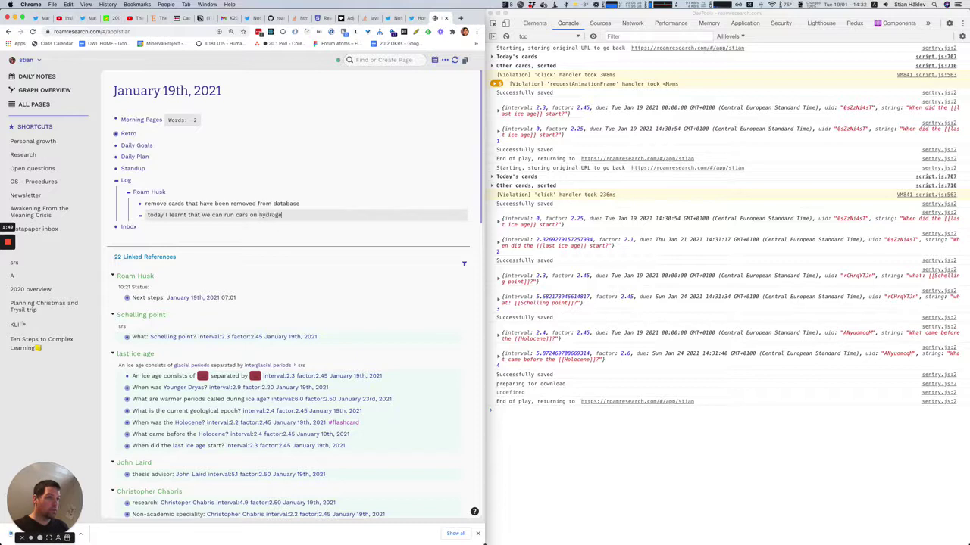
{"action": "key", "text": "Return"}
- Add the card 'what is one thing we can run on hydrogen? #sr' with nested answer 'cars'
{"action": "type", "text": "what is one t"}
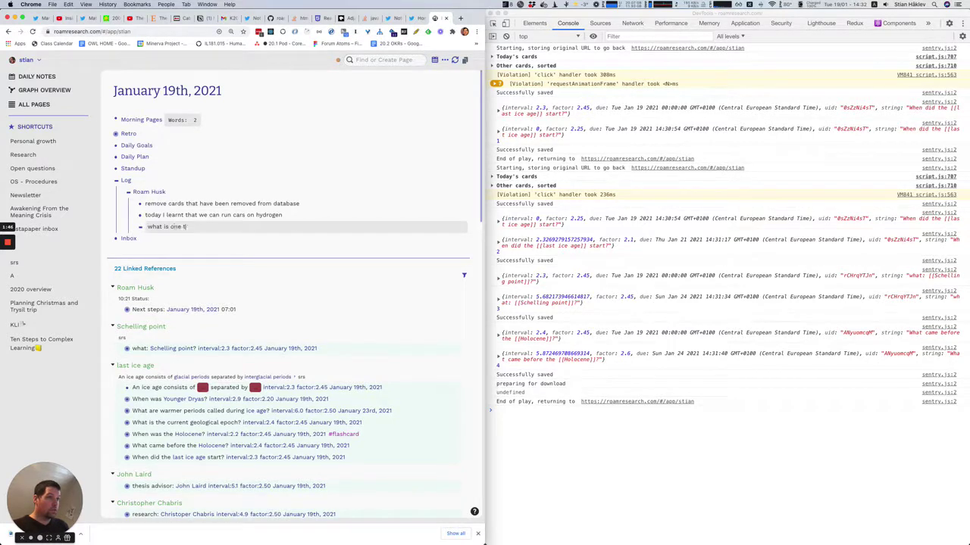
{"action": "type", "text": "hing we can run on hydrogen?"}
{"action": "key", "text": "Return"}
{"action": "key", "text": "Tab"}
{"action": "type", "text": "cars"}
{"action": "key", "text": "Up"}
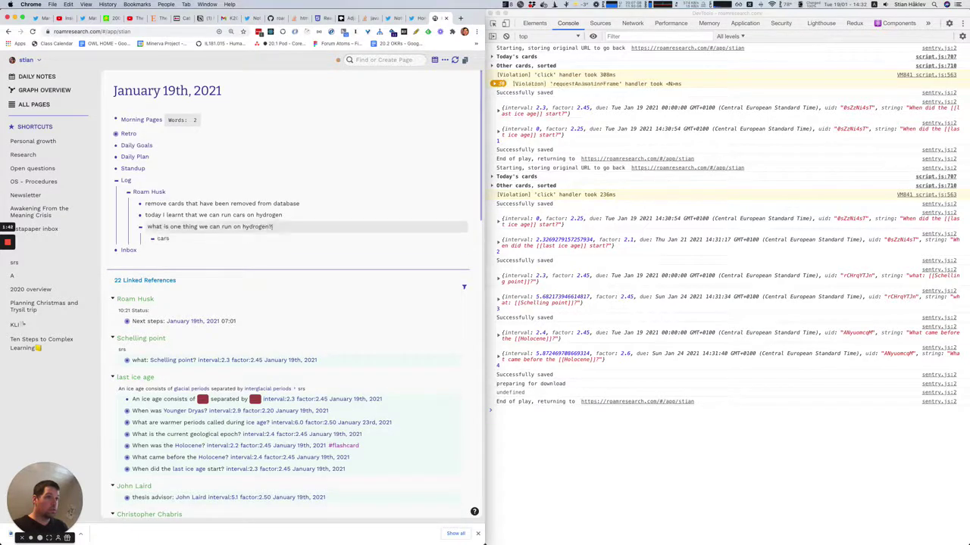
{"action": "type", "text": "#sr"}
{"action": "key", "text": "Escape"}
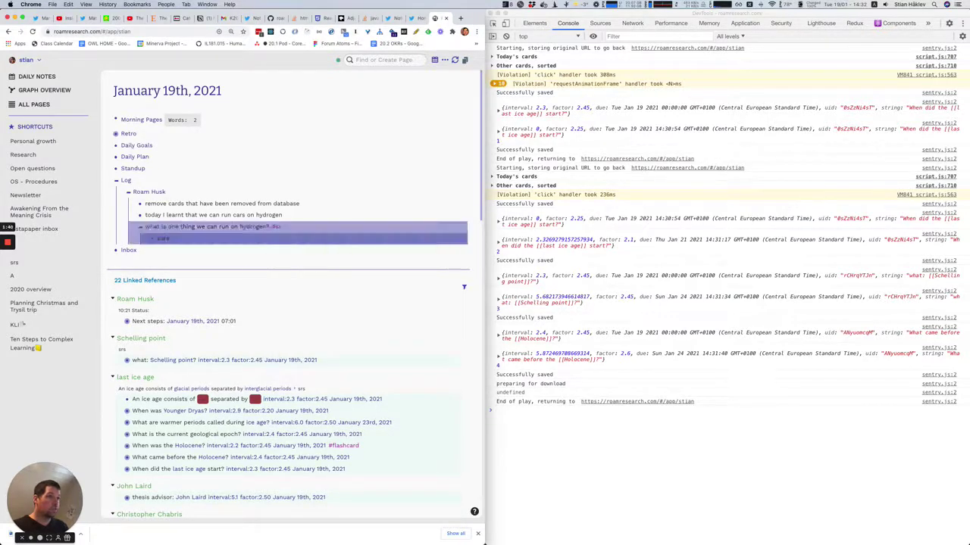
{"action": "key", "text": "Escape"}
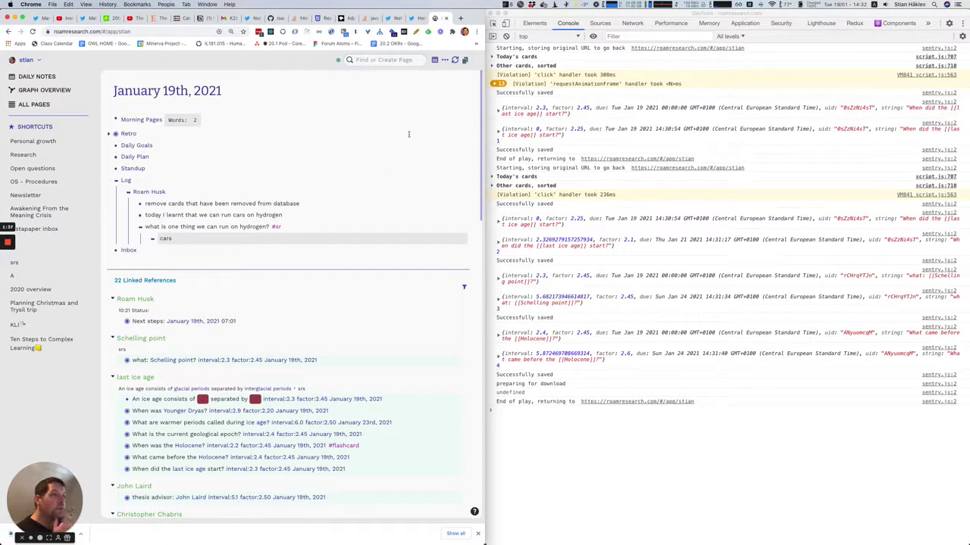
- Start a new review and expand Today's cards in the console, showing the hydrogen card
{"action": "left_click", "coordinate": [464, 60]}
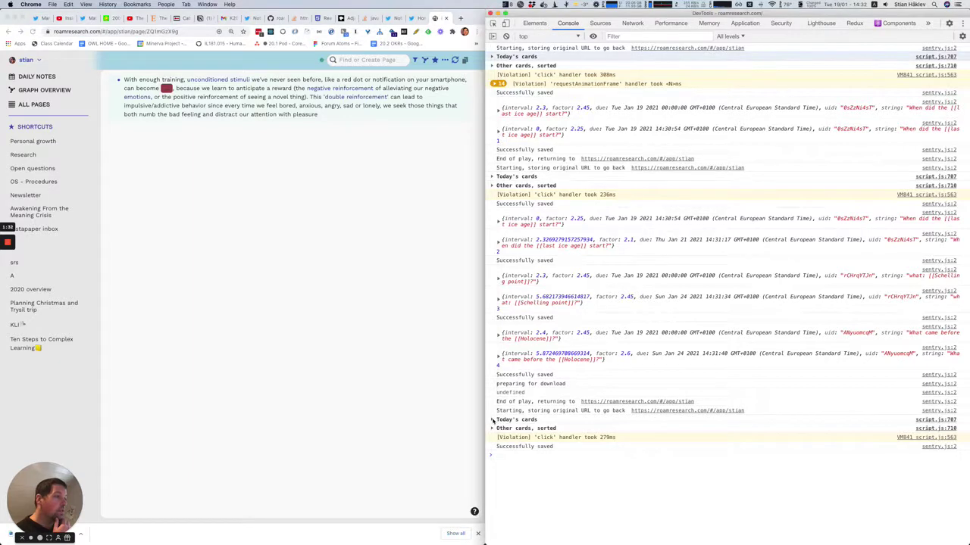
{"action": "left_click", "coordinate": [492, 420]}
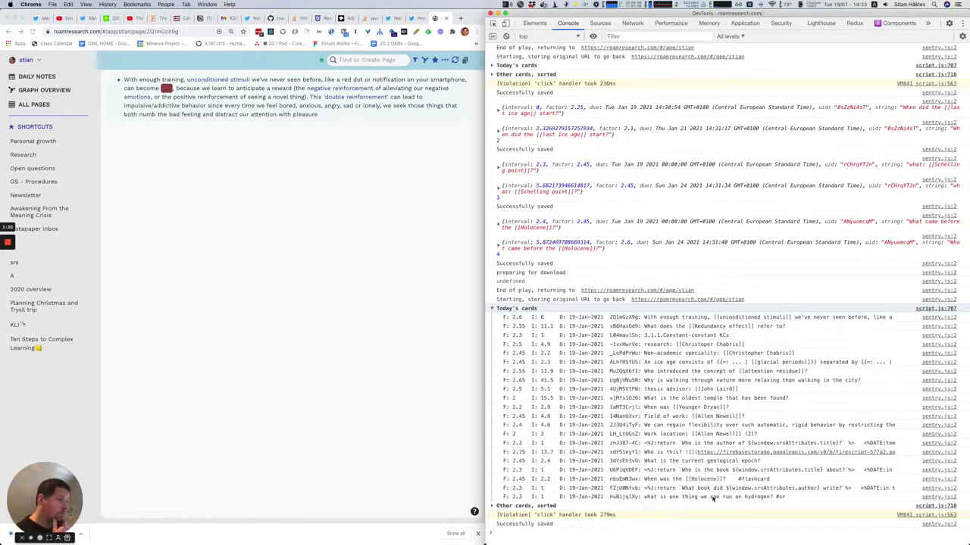
{"action": "left_click", "coordinate": [307, 299]}
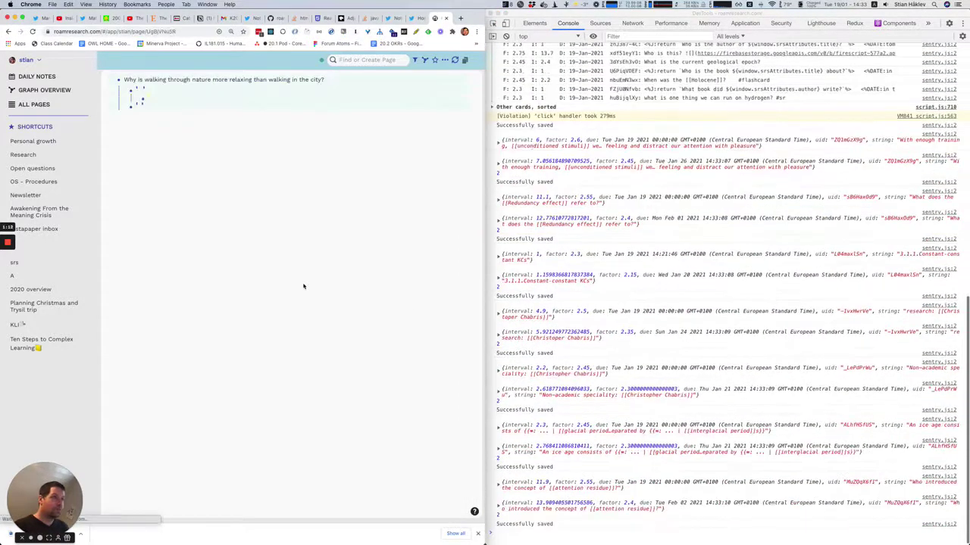
- Grade the hydrogen card and the final affordance card, ending the review
{"action": "scroll", "coordinate": [598, 308], "scroll_direction": "up", "scroll_amount": 2}
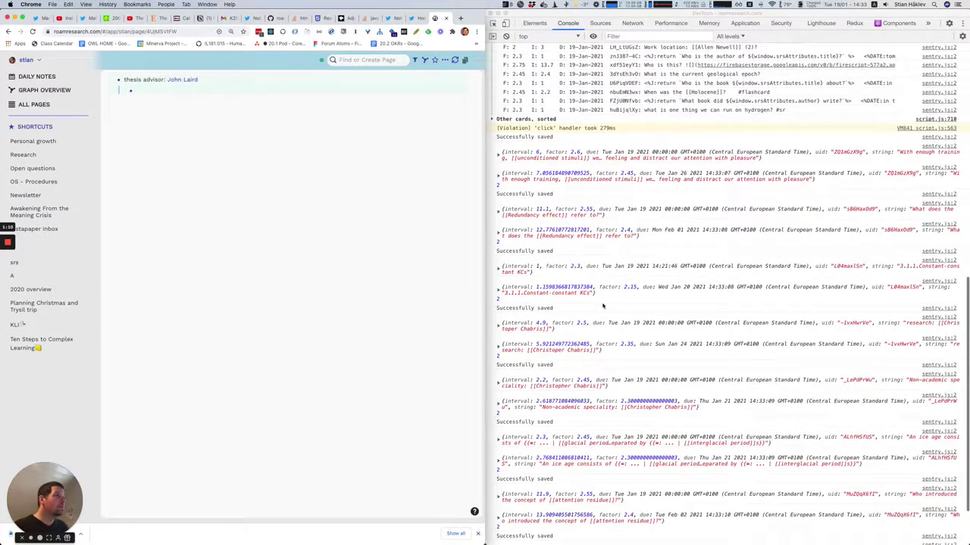
{"action": "scroll", "coordinate": [601, 307], "scroll_direction": "down", "scroll_amount": 2}
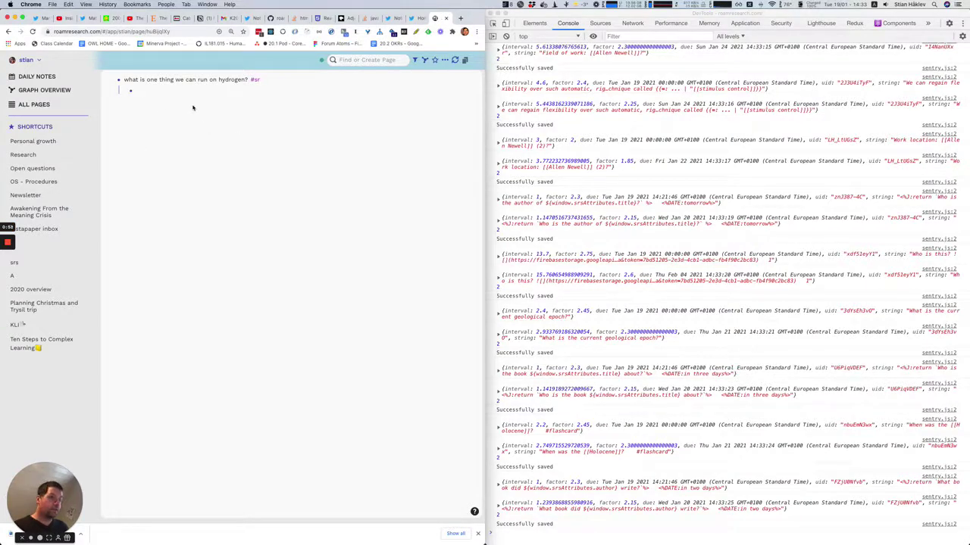
{"action": "key", "text": "ctrl+shift+1"}
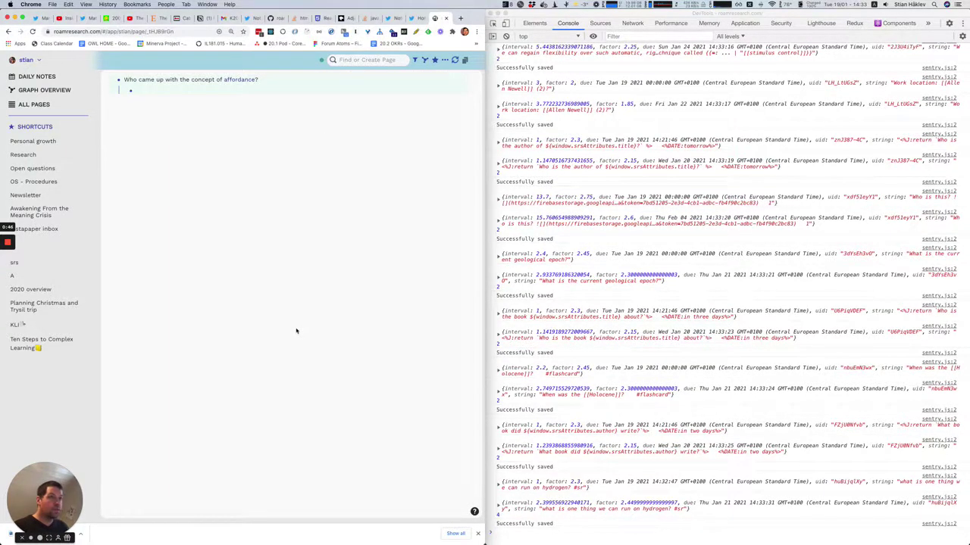
{"action": "key", "text": "Escape"}
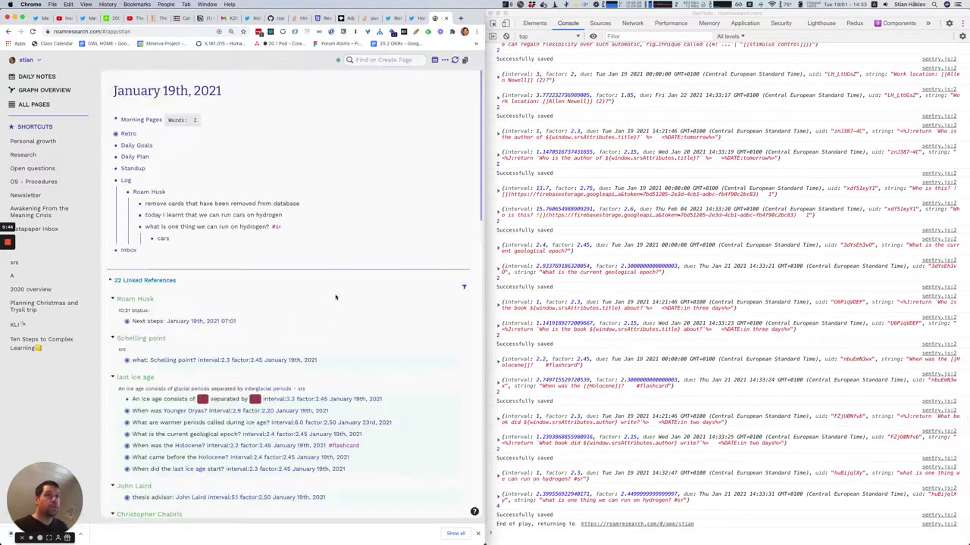